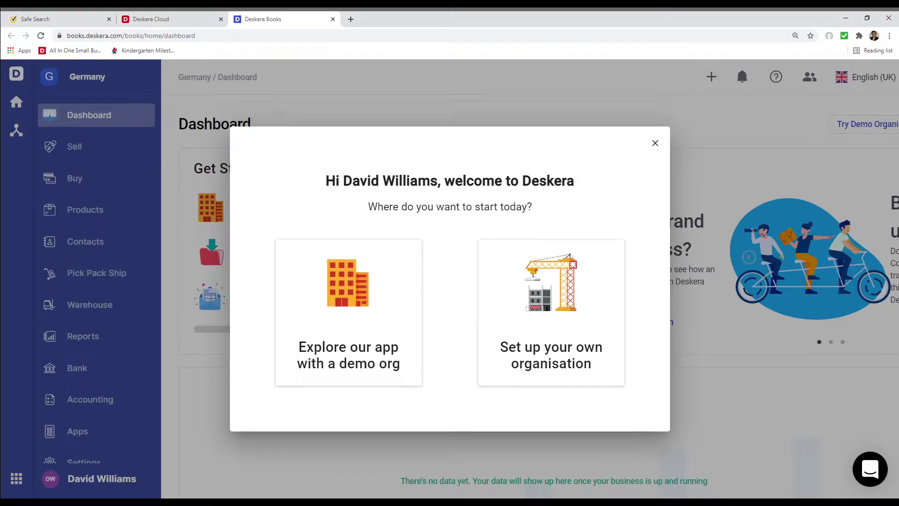
Start a new organisation with Germany as its tax residency
{"action": "left_click", "coordinate": [598, 277]}
{"action": "left_click", "coordinate": [386, 287]}
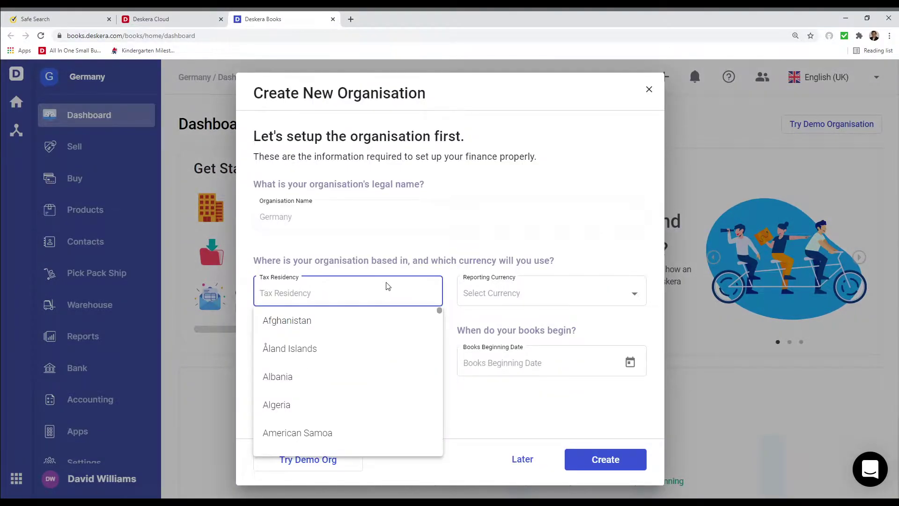
{"action": "type", "text": "ger"}
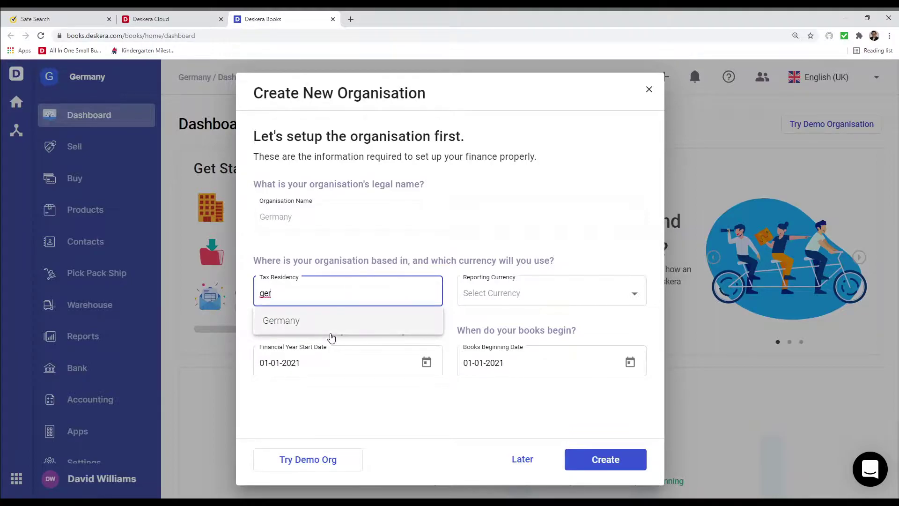
{"action": "left_click", "coordinate": [331, 328]}
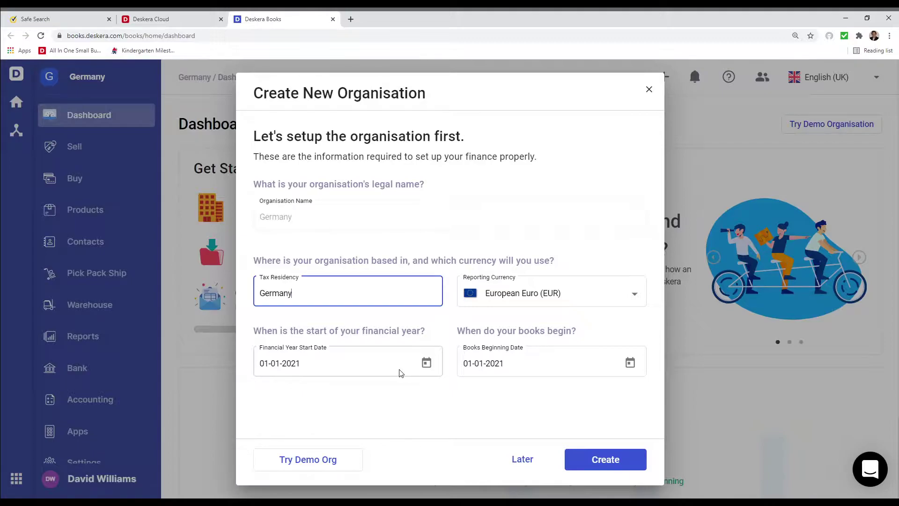
Set the books beginning date to 01-03-2021
{"action": "left_click", "coordinate": [630, 364]}
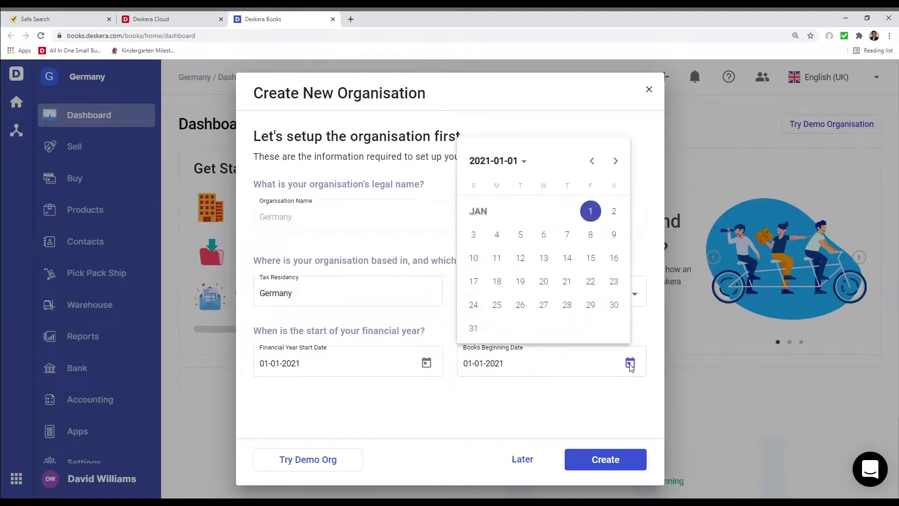
{"action": "left_click", "coordinate": [616, 161]}
{"action": "left_click", "coordinate": [615, 162]}
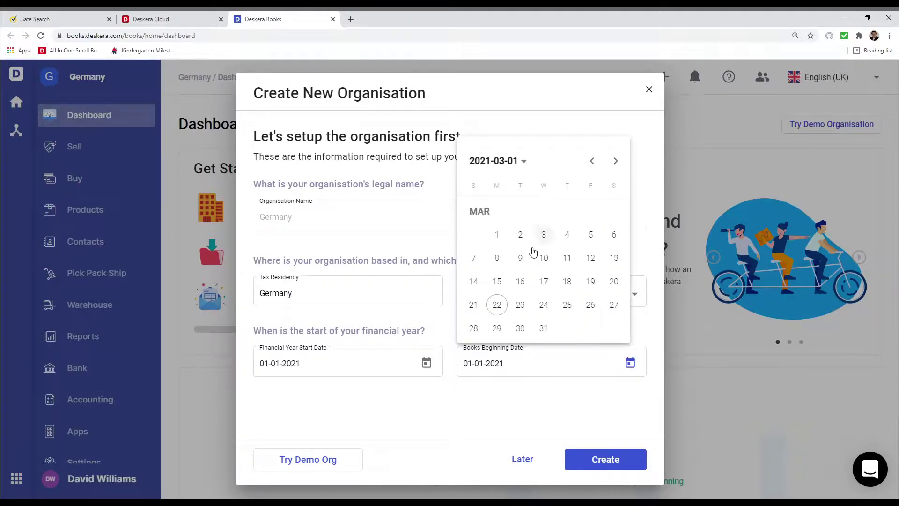
{"action": "left_click", "coordinate": [497, 235]}
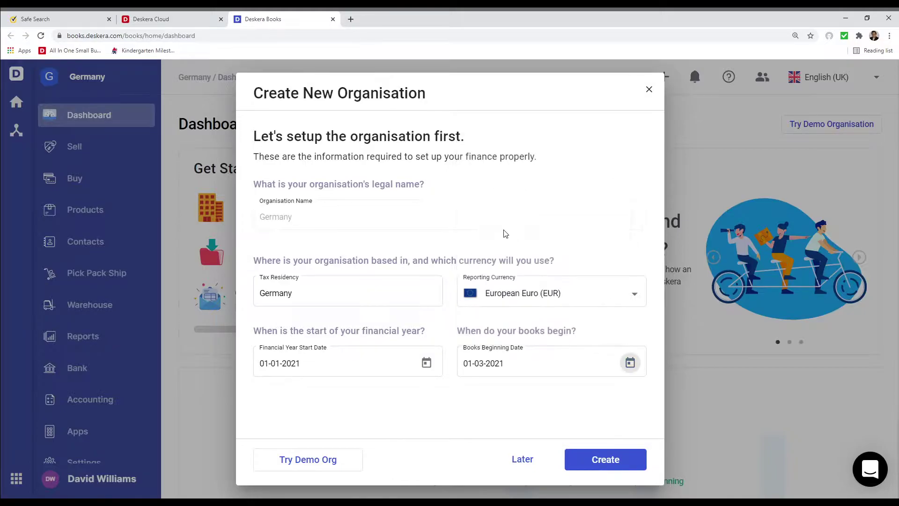
Create the Germany organisation, choose to explore the app first, and go to Settings
{"action": "left_click", "coordinate": [589, 458]}
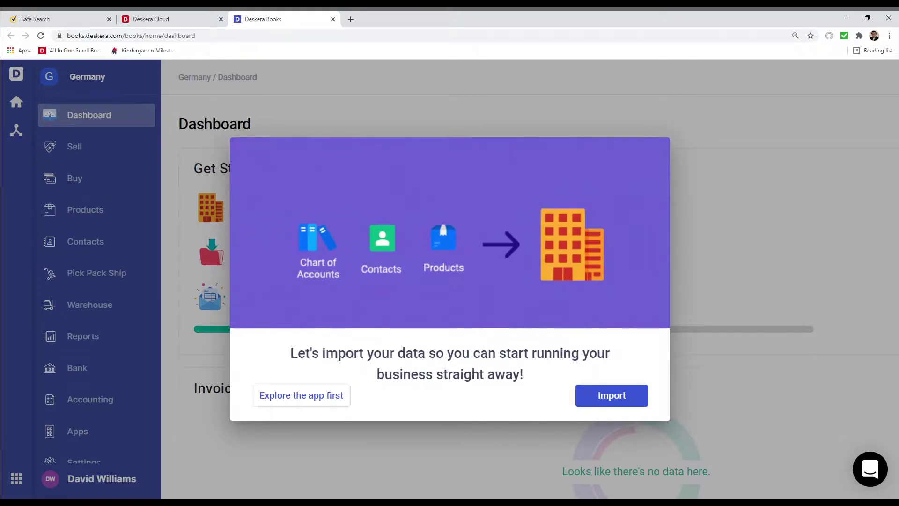
{"action": "left_click", "coordinate": [333, 395]}
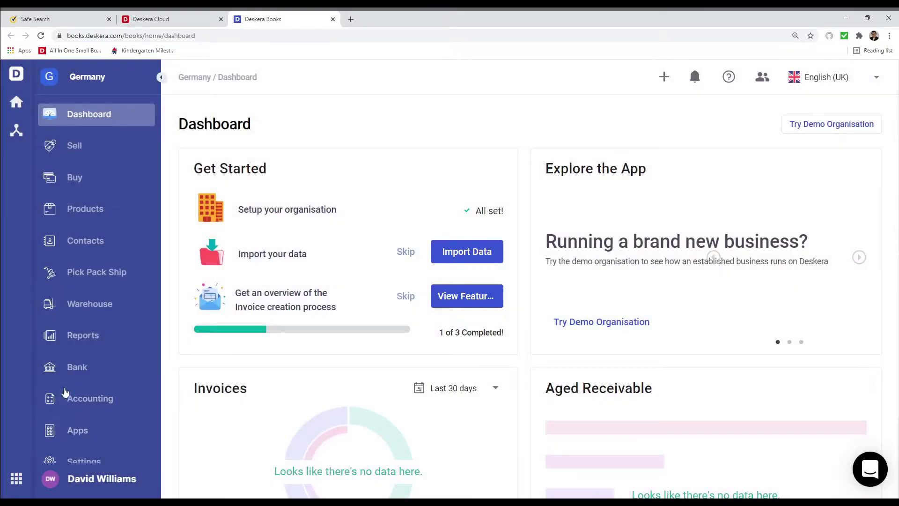
{"action": "scroll", "coordinate": [70, 421], "scroll_direction": "down", "scroll_amount": 1}
{"action": "left_click", "coordinate": [80, 450]}
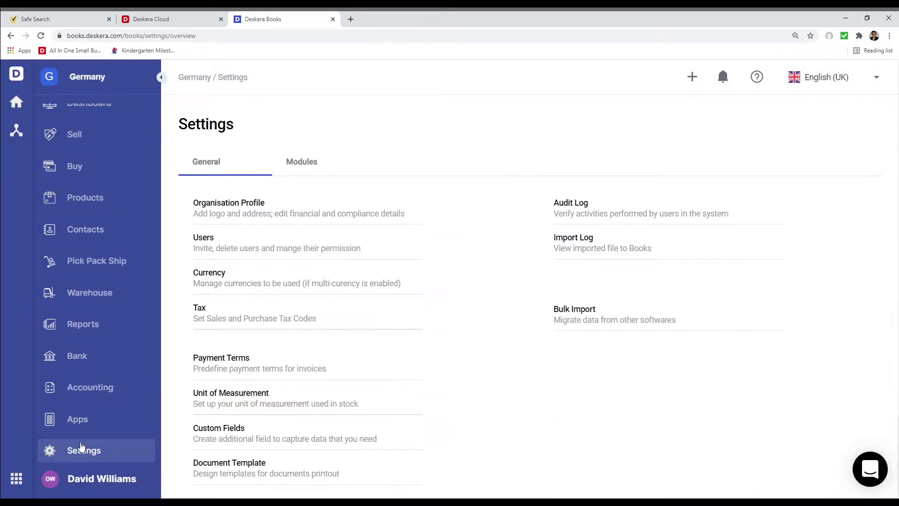
Edit the Organisation Profile's settings and show the Finance tab
{"action": "left_click", "coordinate": [229, 203]}
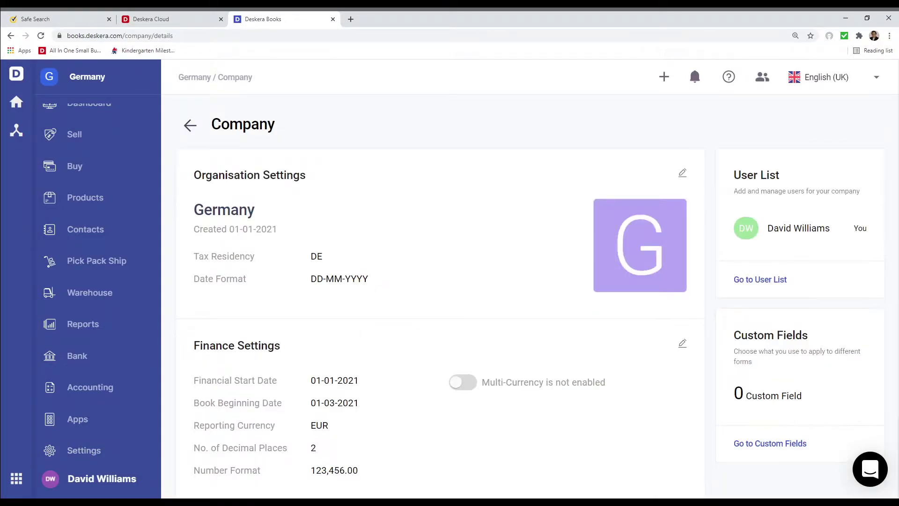
{"action": "left_click", "coordinate": [684, 174]}
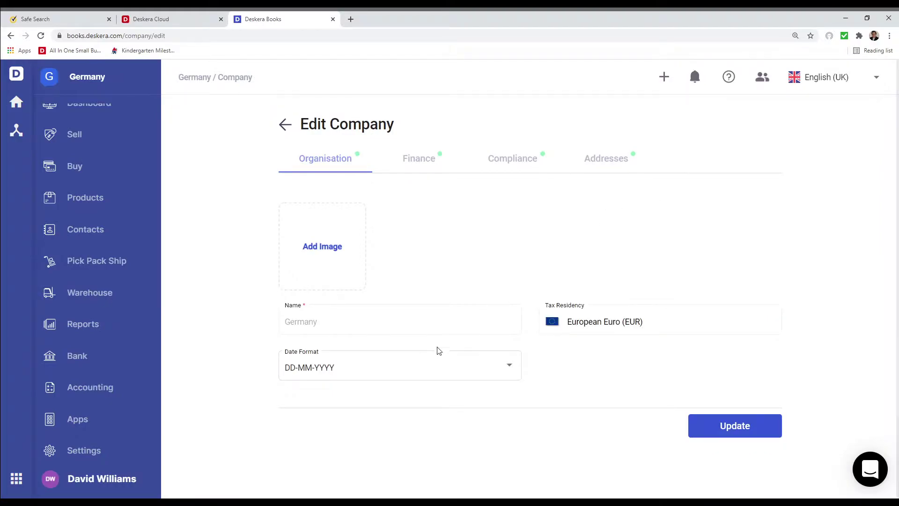
{"action": "left_click", "coordinate": [420, 164]}
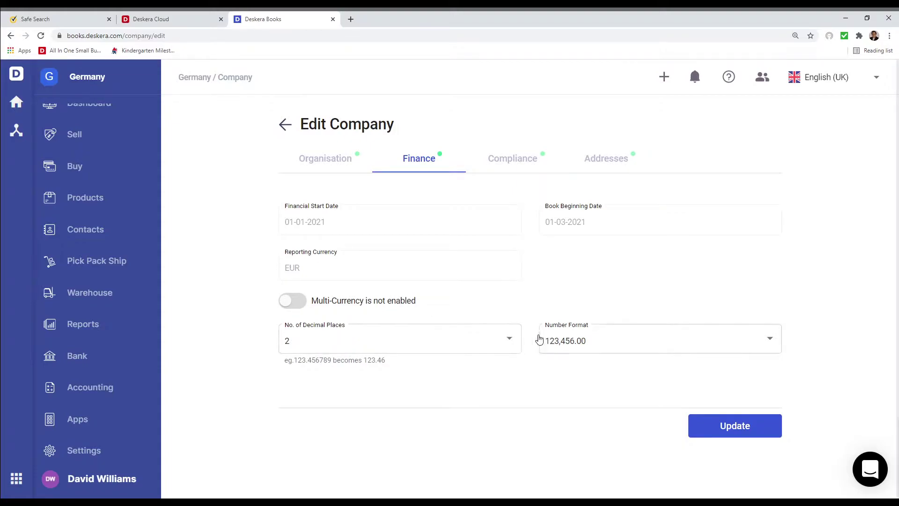
Enable multi-currency, add USD and GBP, and save
{"action": "left_click", "coordinate": [293, 301]}
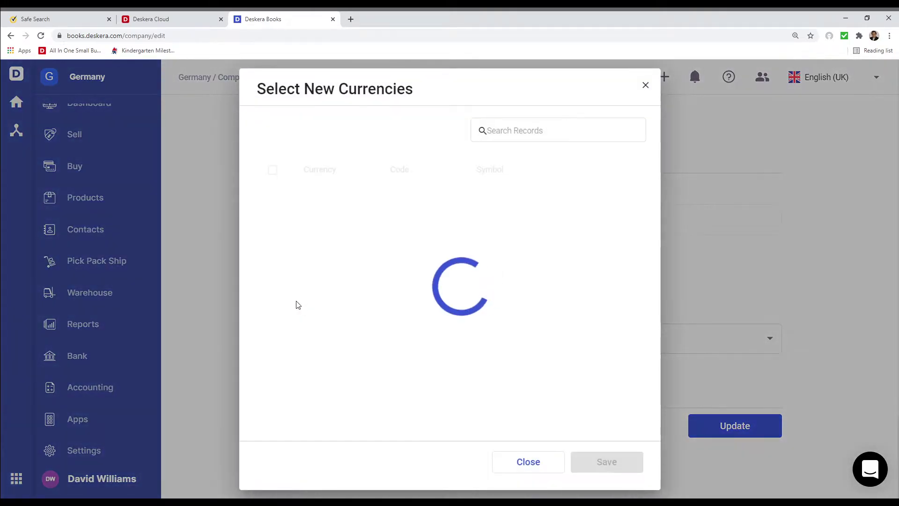
{"action": "left_click", "coordinate": [271, 234]}
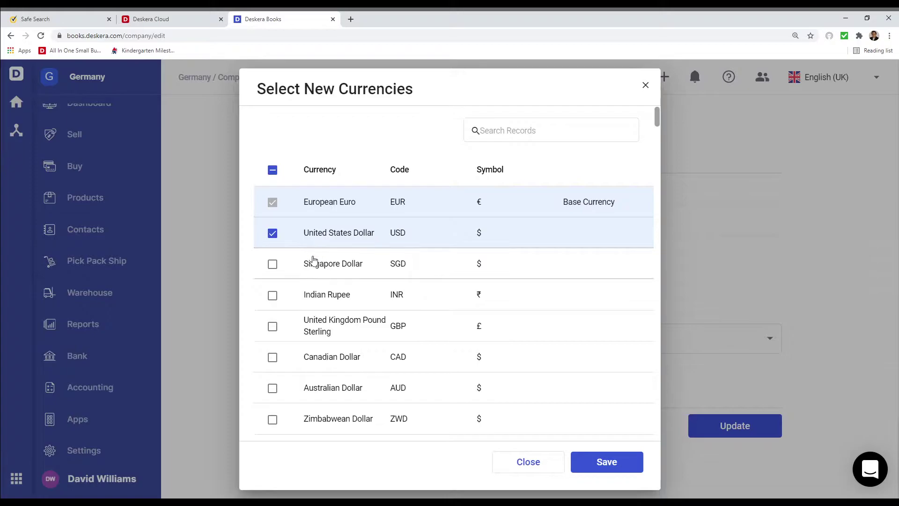
{"action": "left_click", "coordinate": [273, 327]}
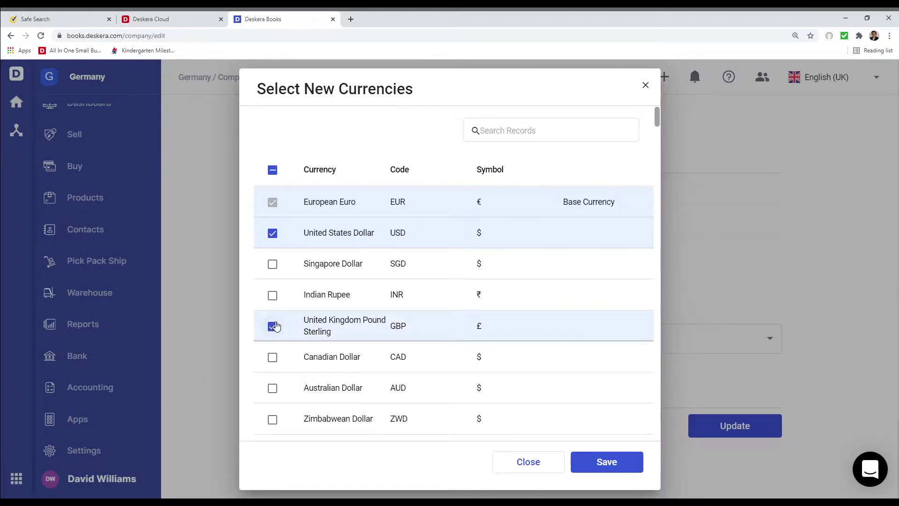
{"action": "left_click", "coordinate": [611, 462]}
On Compliance, enter the company registration number, tax number and VAT identification number
{"action": "left_click", "coordinate": [512, 162]}
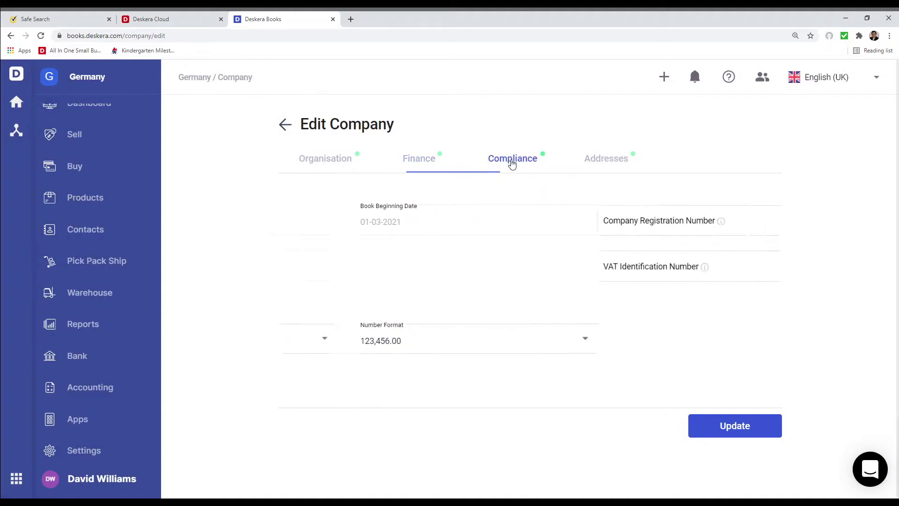
{"action": "left_click", "coordinate": [372, 223]}
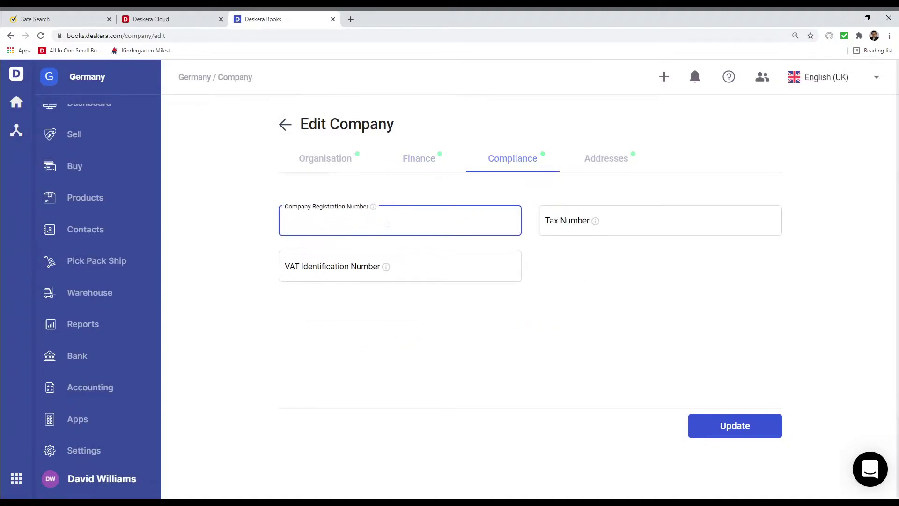
{"action": "type", "text": "232342342"}
{"action": "left_click", "coordinate": [554, 231]}
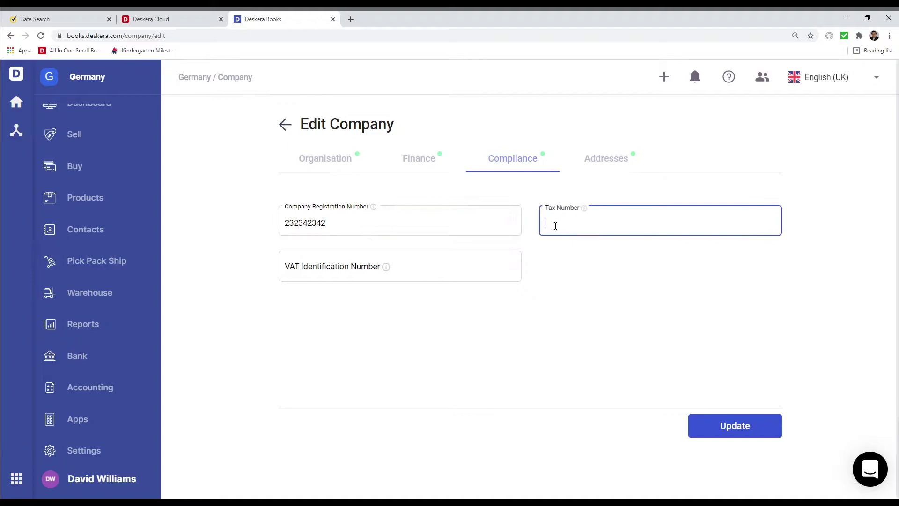
{"action": "type", "text": "2342424234"}
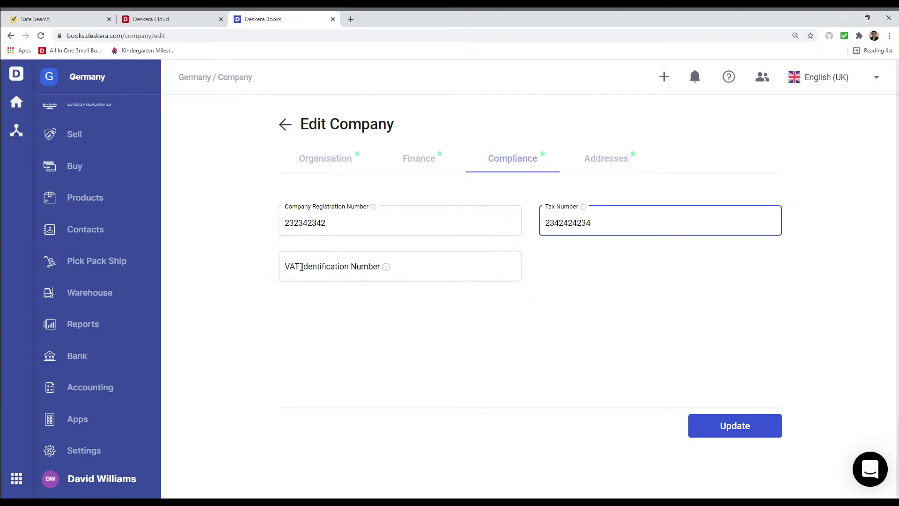
{"action": "left_click", "coordinate": [302, 267]}
{"action": "type", "text": "23423424234"}
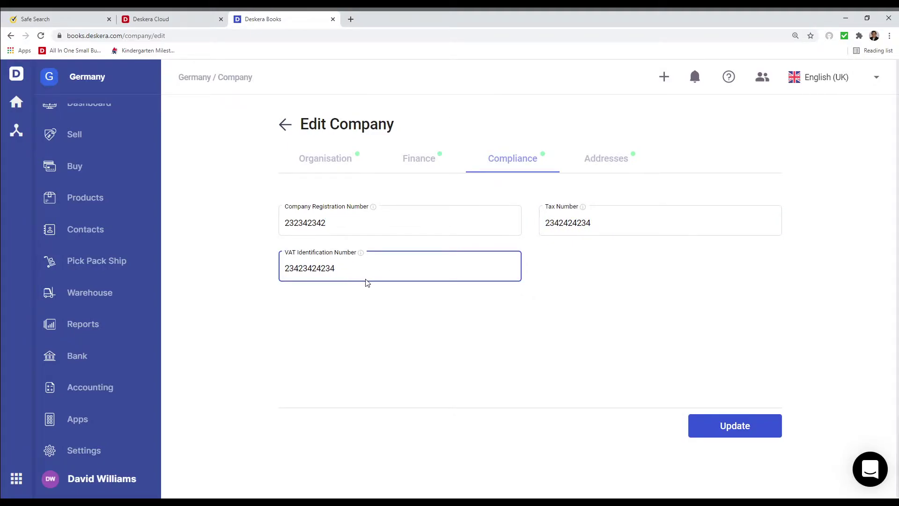
Fill in the company address from the autocomplete suggestion and save the company settings
{"action": "left_click", "coordinate": [615, 157]}
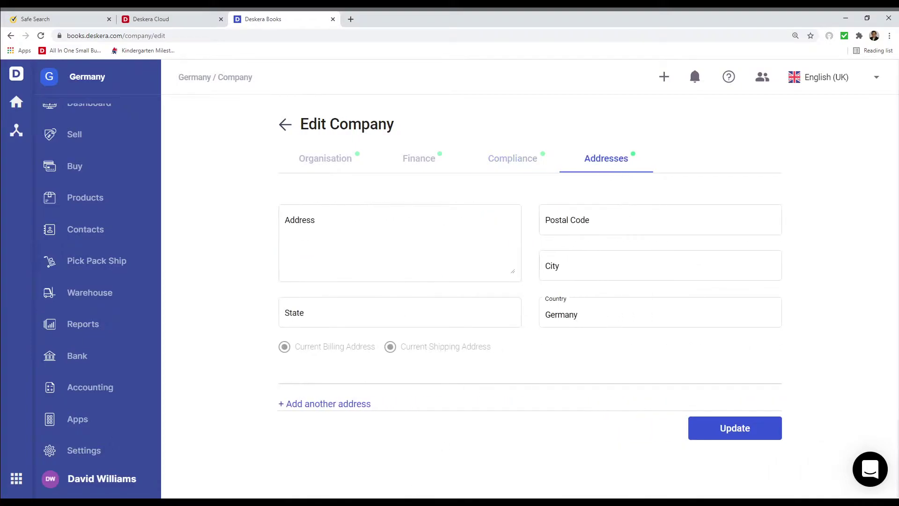
{"action": "left_click", "coordinate": [304, 221]}
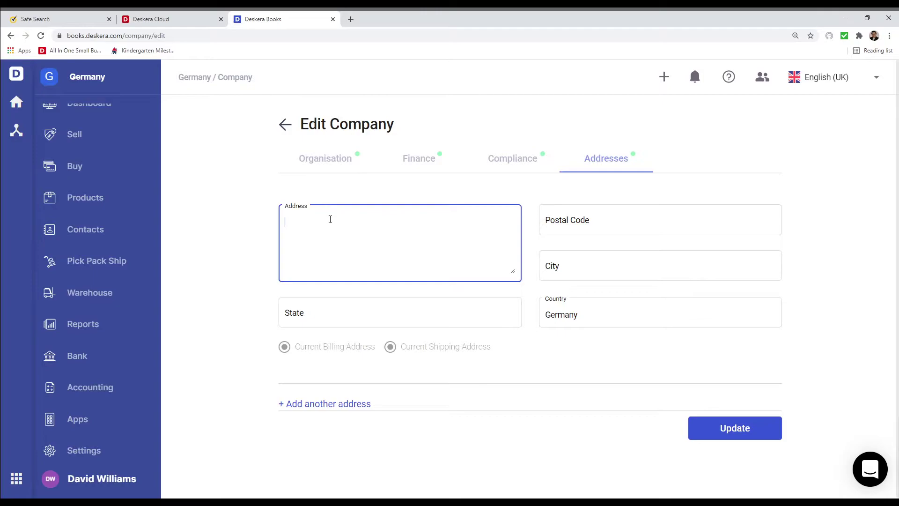
{"action": "left_click", "coordinate": [335, 297]}
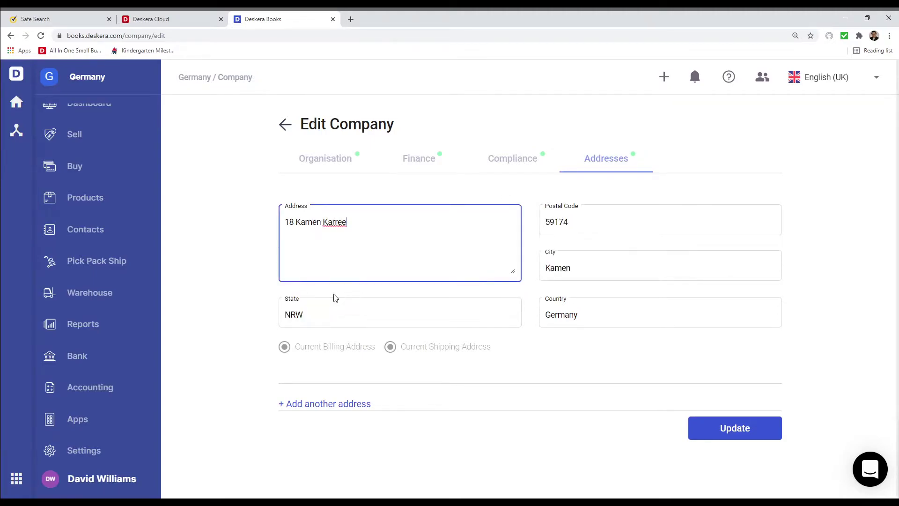
{"action": "left_click", "coordinate": [747, 427]}
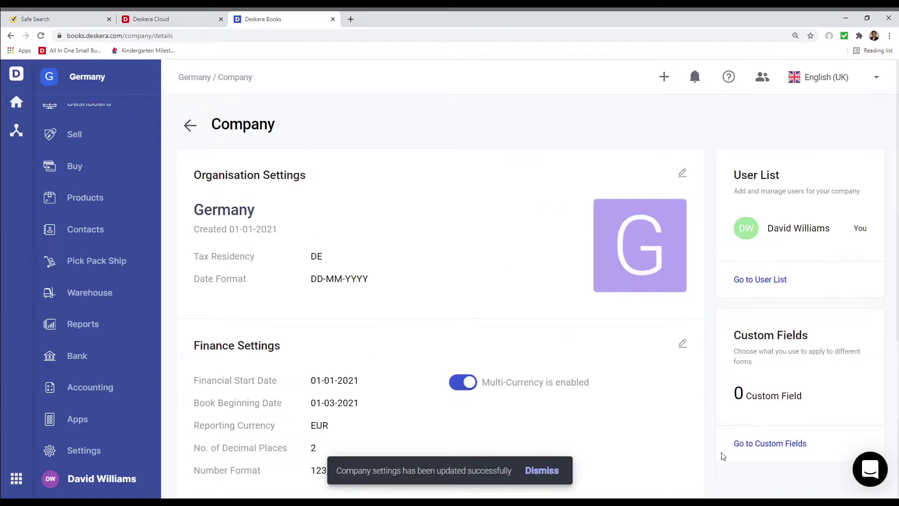
In Settings > Tax, hide the IM EC RR 7% tax code
{"action": "left_click", "coordinate": [99, 452]}
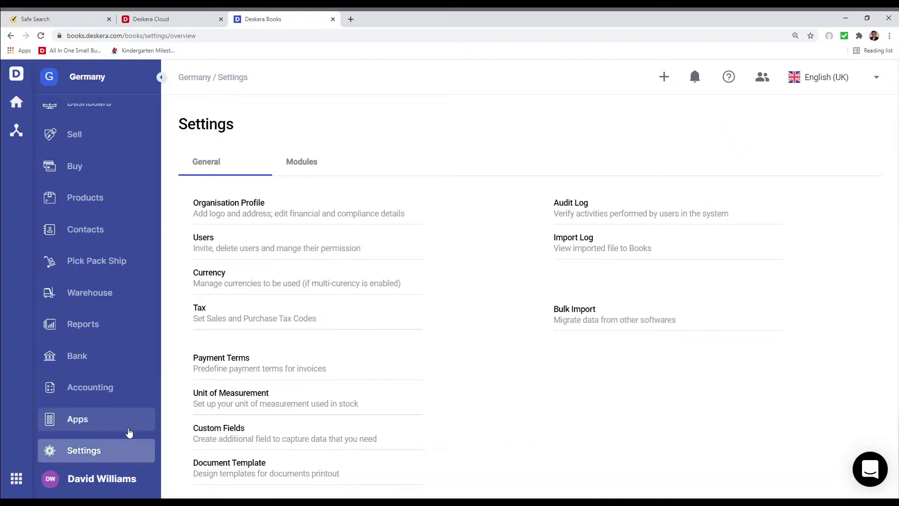
{"action": "left_click", "coordinate": [200, 308]}
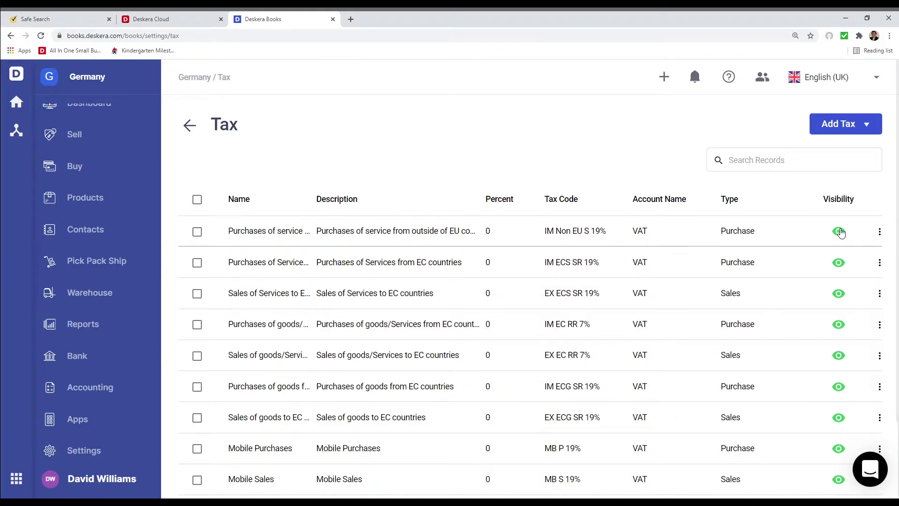
{"action": "left_click", "coordinate": [837, 328]}
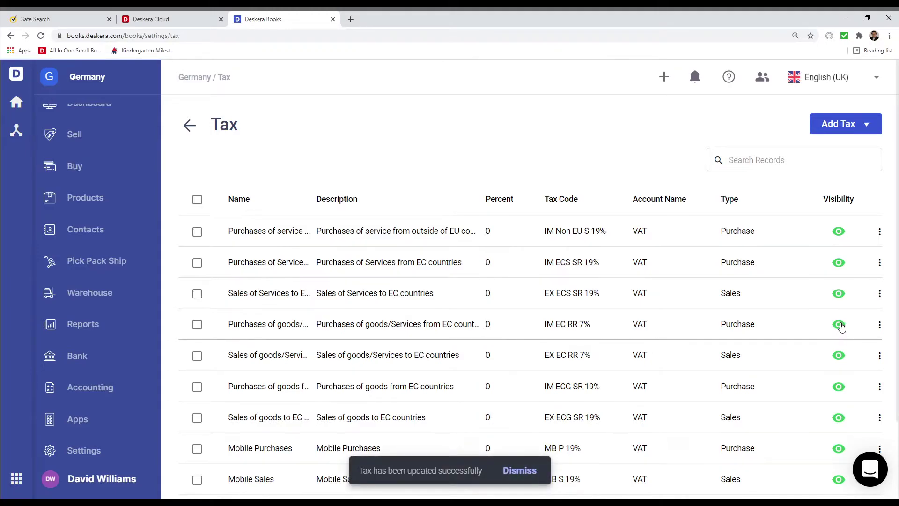
{"action": "left_click", "coordinate": [867, 125]}
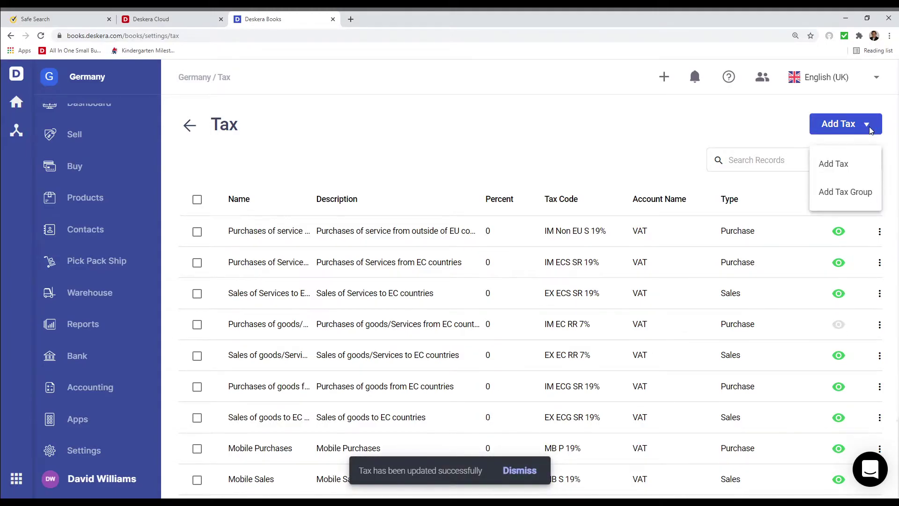
Add a tax group named Group Tax with tax code TX-001 and type Sales
{"action": "left_click", "coordinate": [853, 197]}
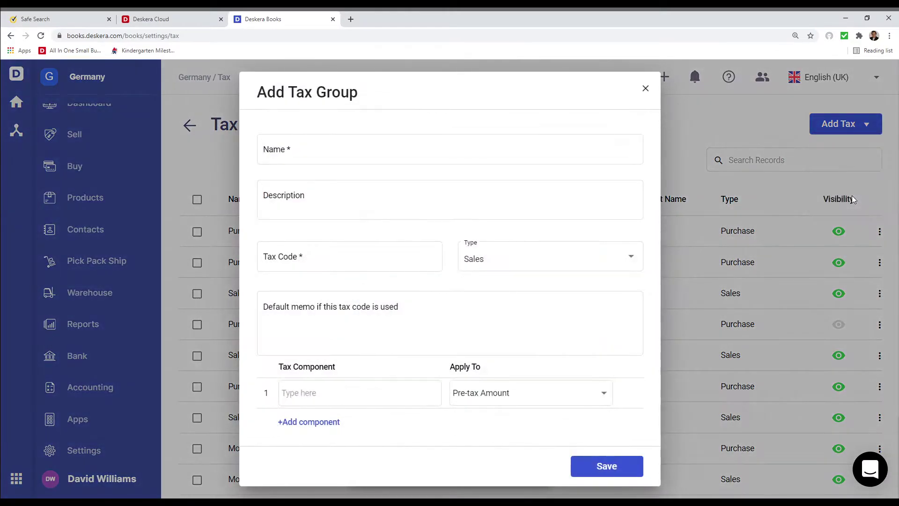
{"action": "left_click", "coordinate": [316, 154]}
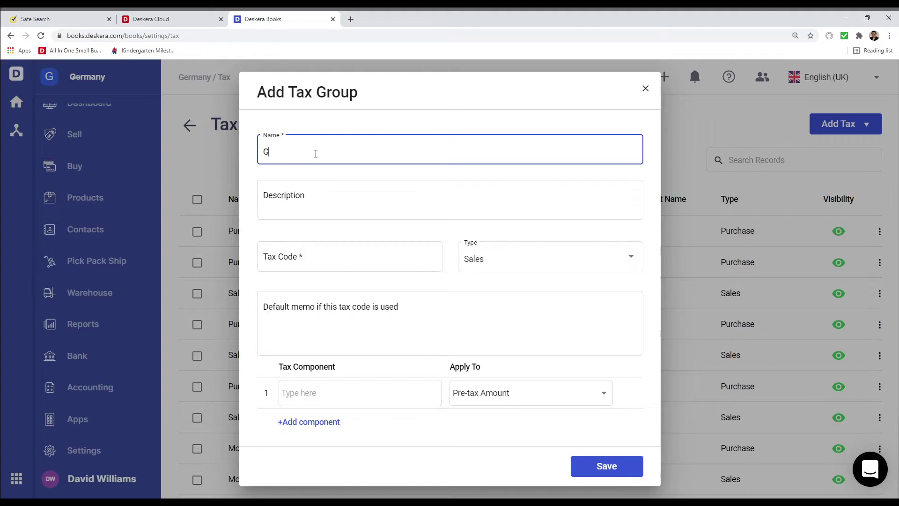
{"action": "type", "text": "Group Tax"}
{"action": "key", "text": "Tab"}
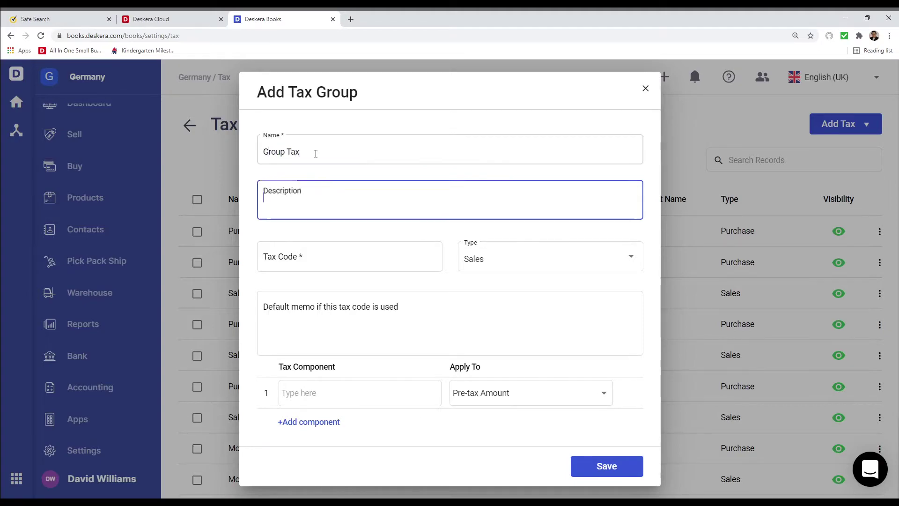
{"action": "key", "text": "Tab"}
{"action": "type", "text": "T"}
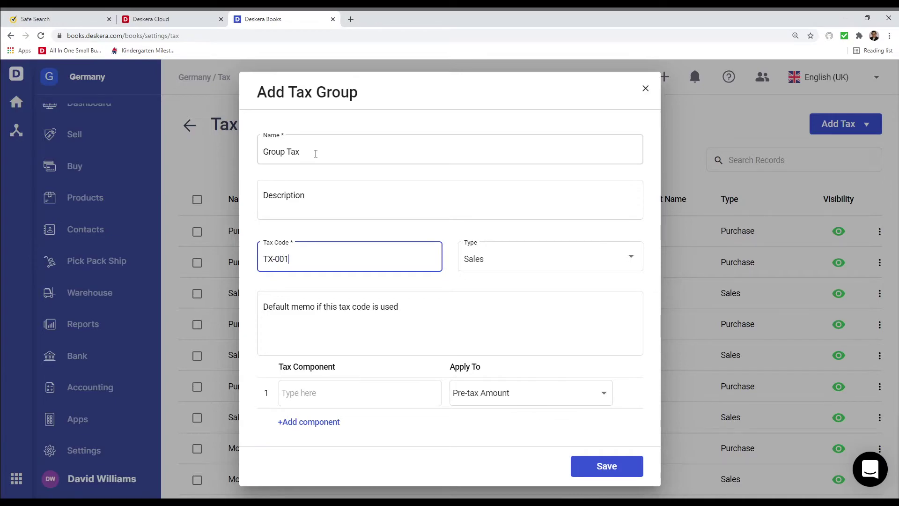
{"action": "left_click", "coordinate": [477, 267]}
{"action": "left_click", "coordinate": [478, 267]}
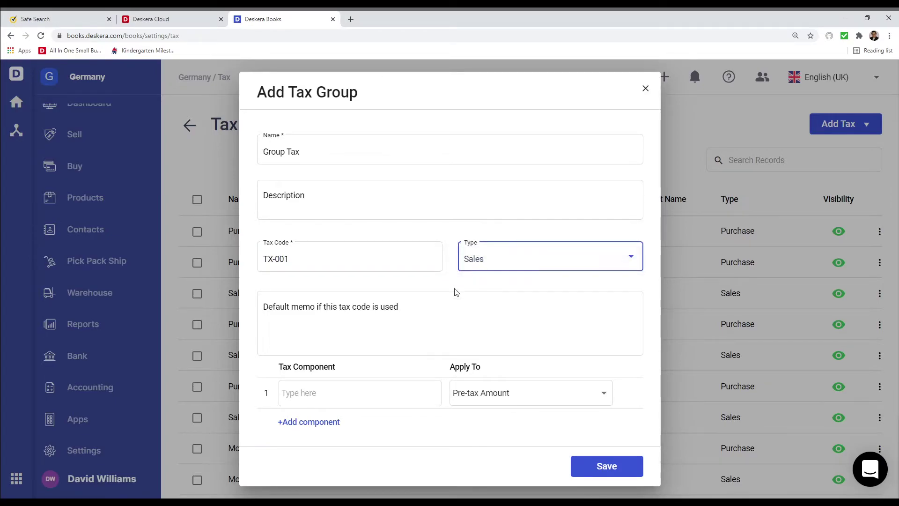
Add Reverse Charge Sales (-19%) Component and Other rate sales as the group's components
{"action": "left_click", "coordinate": [375, 396]}
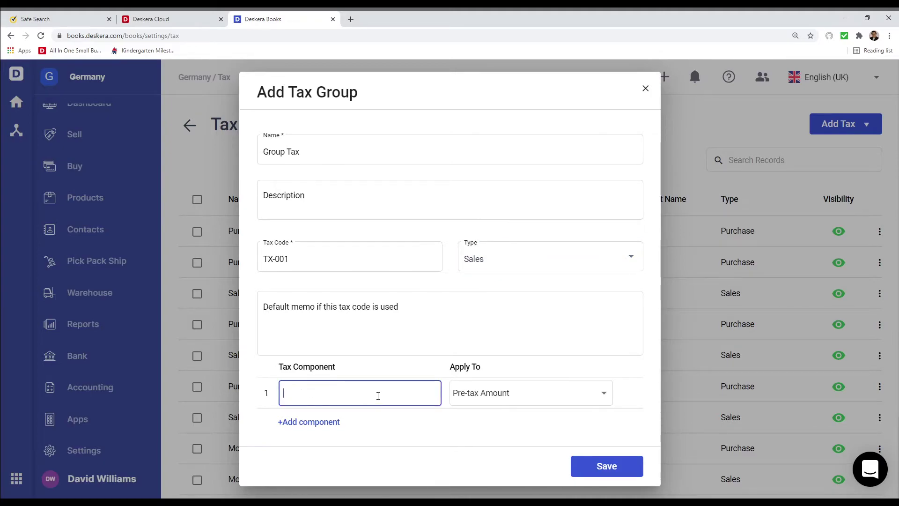
{"action": "left_click", "coordinate": [377, 395]}
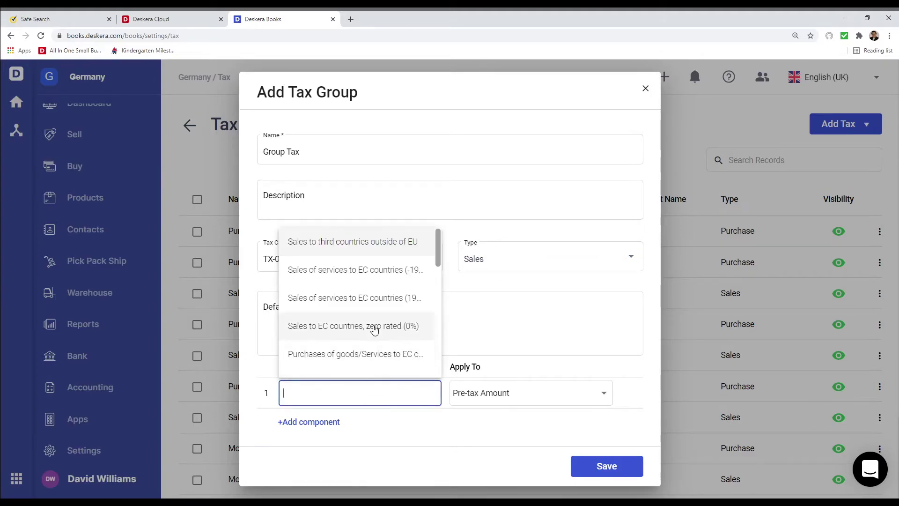
{"action": "scroll", "coordinate": [374, 328], "scroll_direction": "down", "scroll_amount": 3}
{"action": "scroll", "coordinate": [374, 328], "scroll_direction": "down", "scroll_amount": 2}
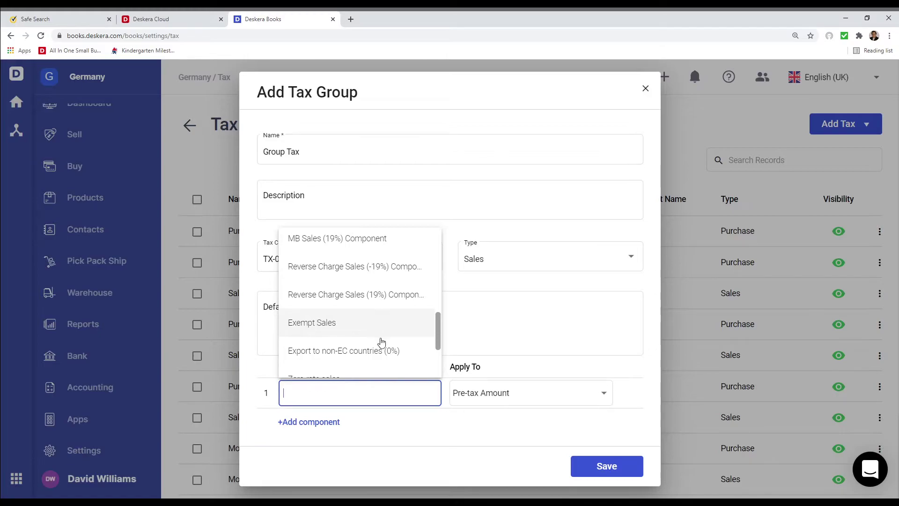
{"action": "left_click", "coordinate": [347, 276]}
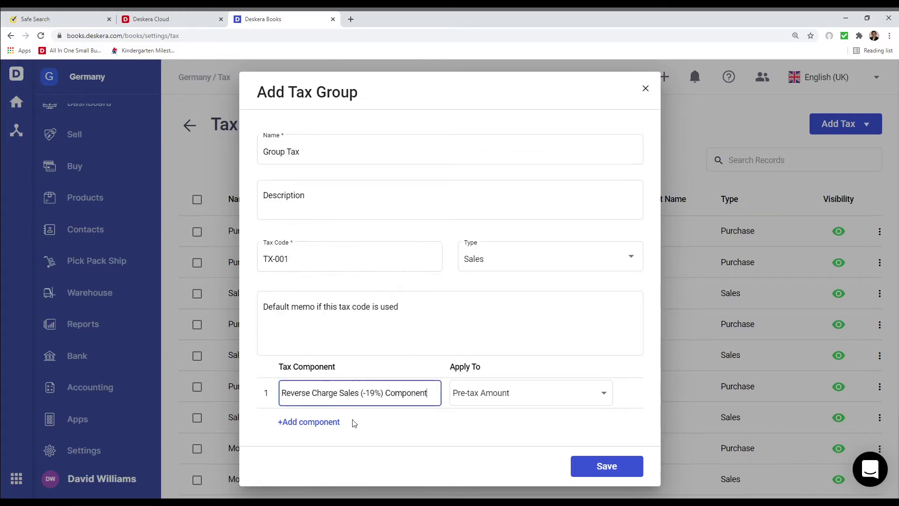
{"action": "left_click", "coordinate": [331, 422]}
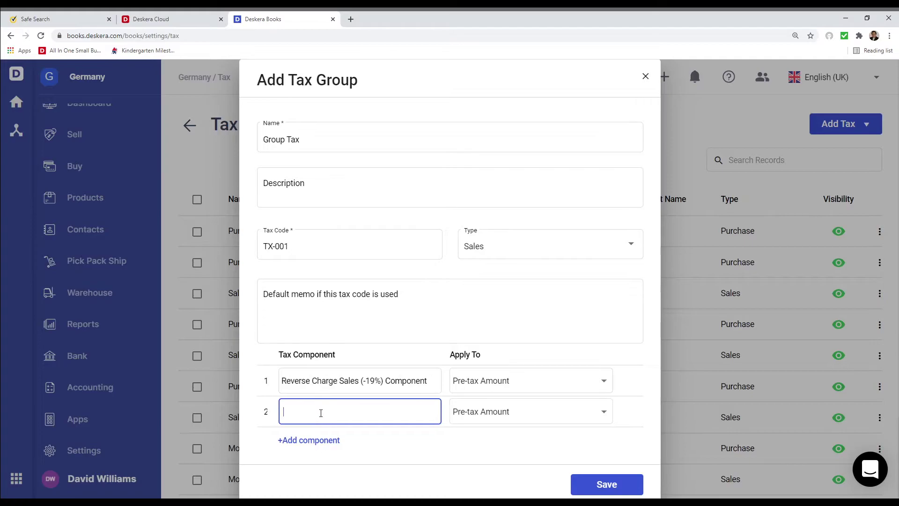
{"action": "scroll", "coordinate": [353, 281], "scroll_direction": "down", "scroll_amount": 5}
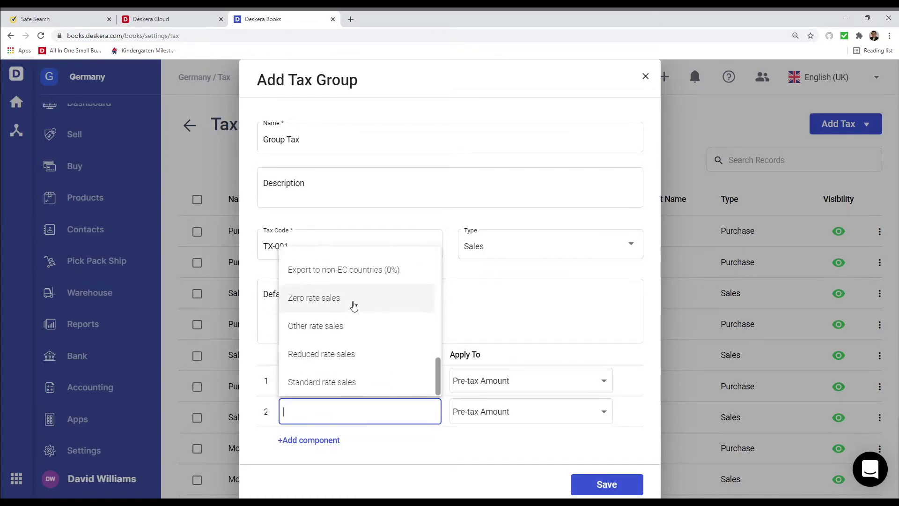
{"action": "left_click", "coordinate": [352, 327]}
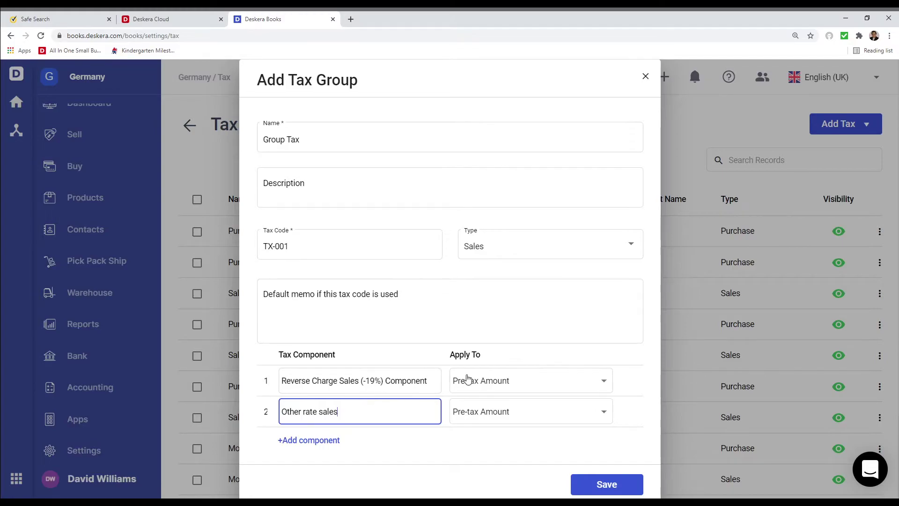
Keep the first component on Pre-tax Amount and save Group Tax
{"action": "left_click", "coordinate": [508, 385]}
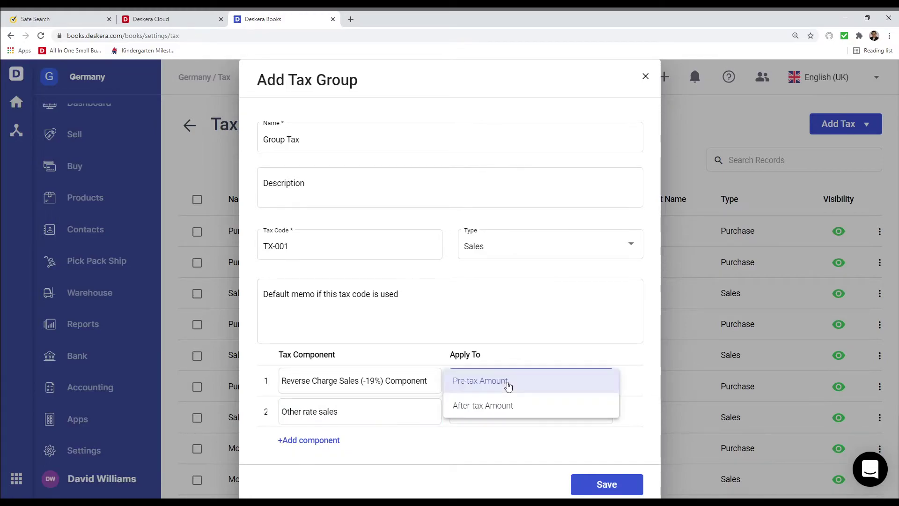
{"action": "left_click", "coordinate": [508, 385]}
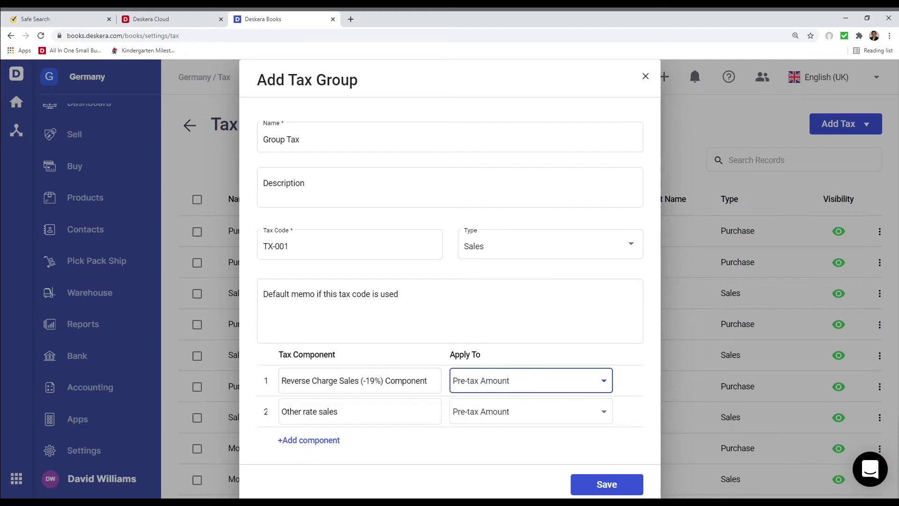
{"action": "left_click", "coordinate": [615, 489]}
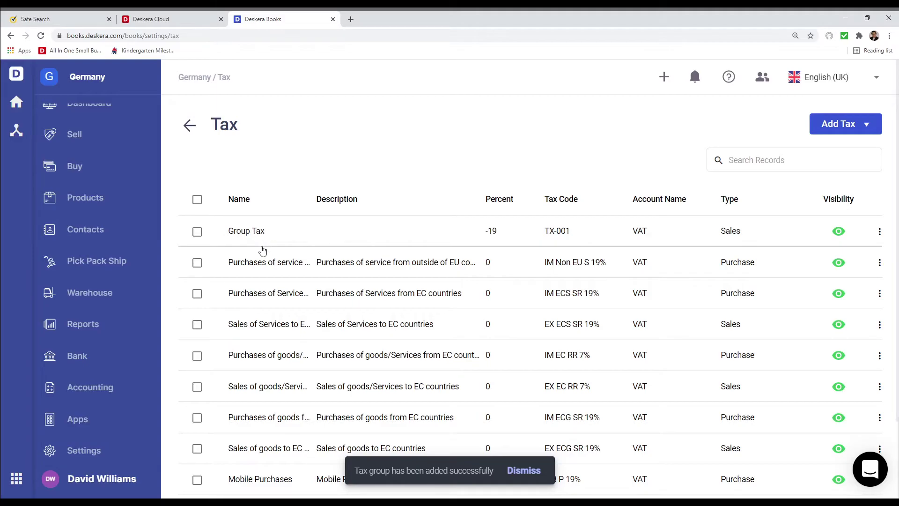
{"action": "left_click", "coordinate": [103, 455]}
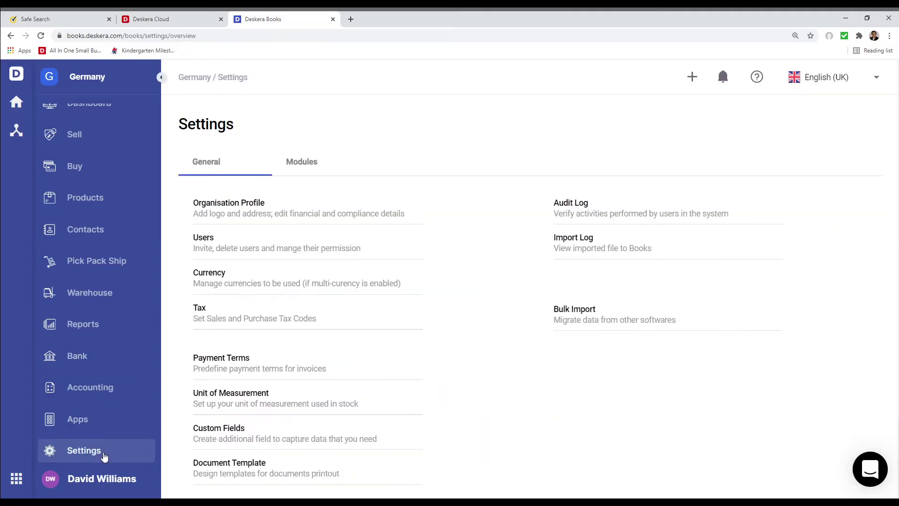
In the currency settings, activate the Macedonian Denar
{"action": "left_click", "coordinate": [215, 273]}
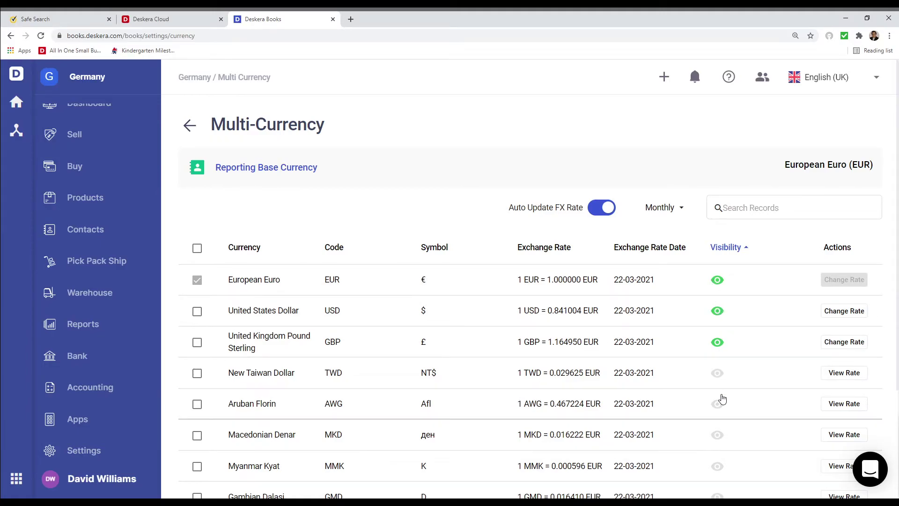
{"action": "scroll", "coordinate": [730, 233], "scroll_direction": "down", "scroll_amount": 3}
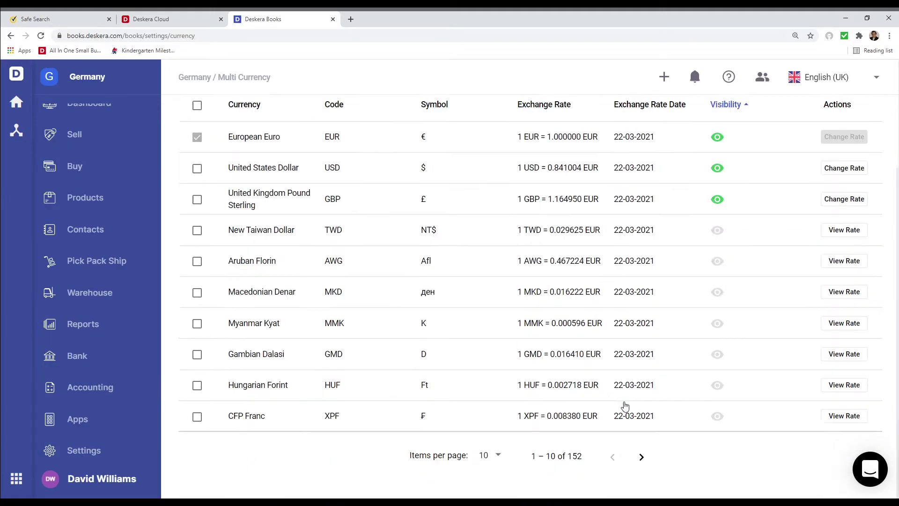
{"action": "left_click", "coordinate": [718, 294]}
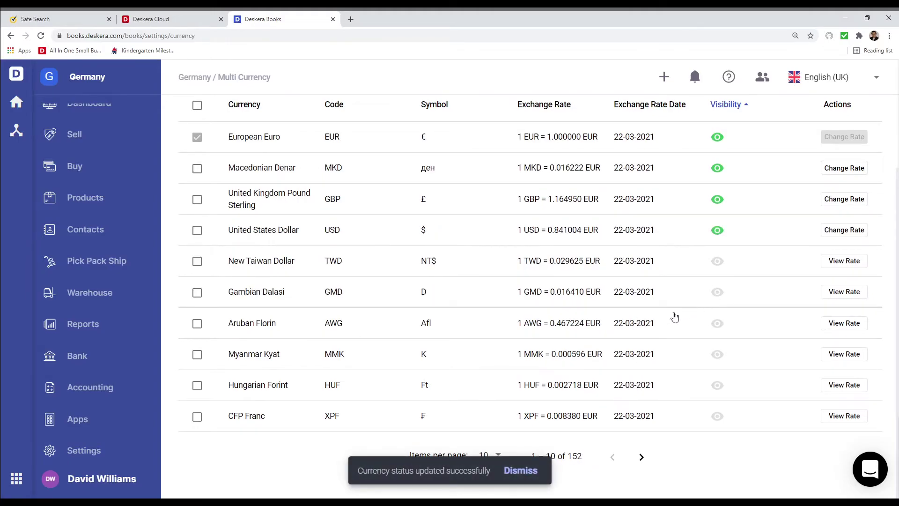
Activate New Taiwan Dollar and Gambian Dalasi together
{"action": "left_click", "coordinate": [196, 261]}
{"action": "left_click", "coordinate": [197, 293]}
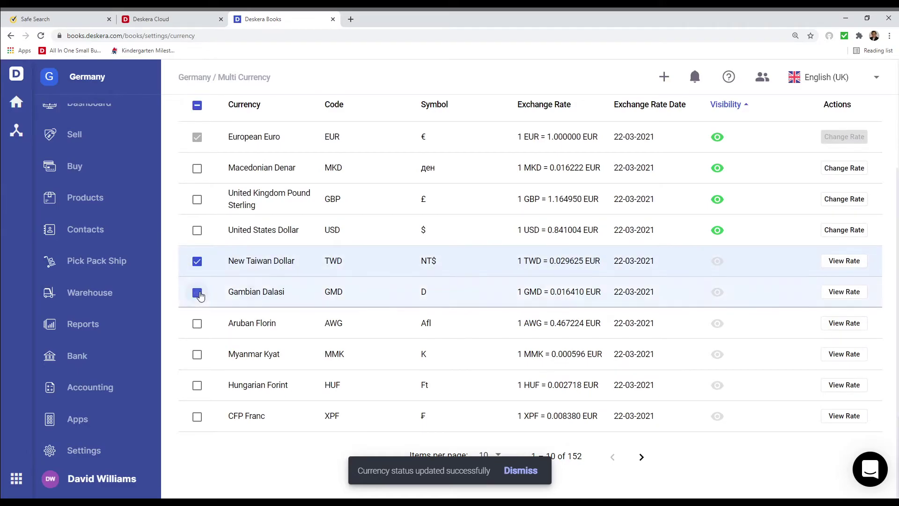
{"action": "scroll", "coordinate": [263, 274], "scroll_direction": "up", "scroll_amount": 3}
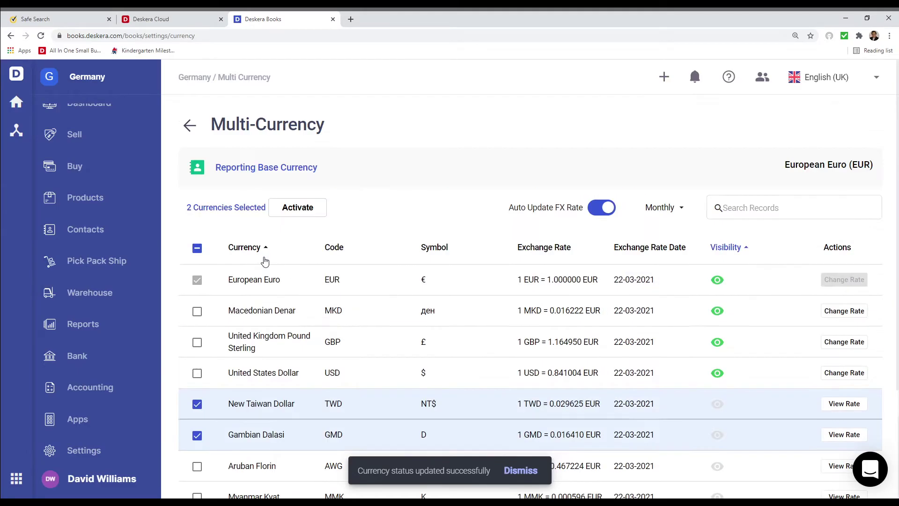
{"action": "left_click", "coordinate": [298, 209]}
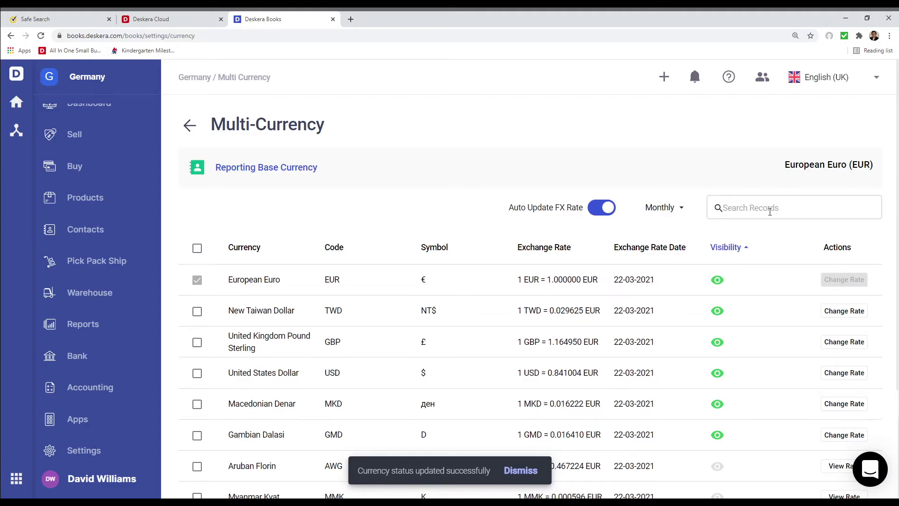
Select Gambian Dalasi, Macedonian Denar and New Taiwan Dollar for deactivation
{"action": "left_click", "coordinate": [197, 433]}
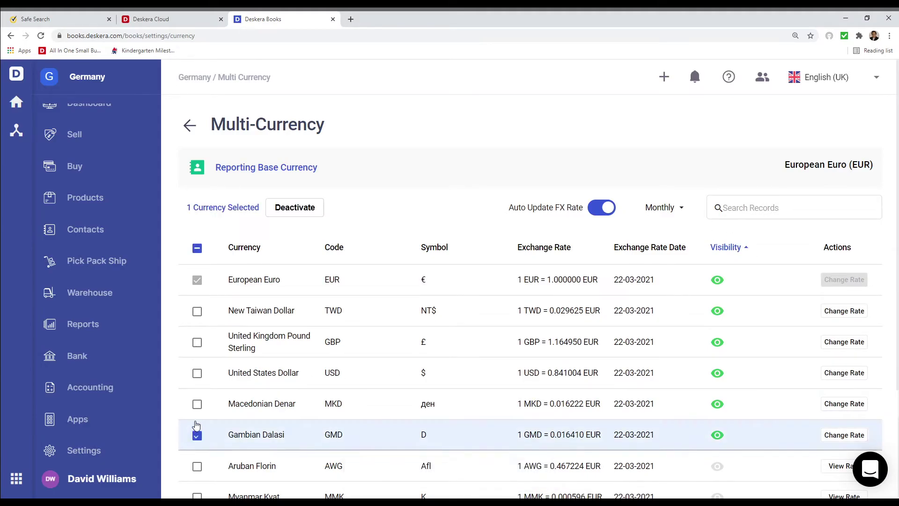
{"action": "left_click", "coordinate": [196, 404]}
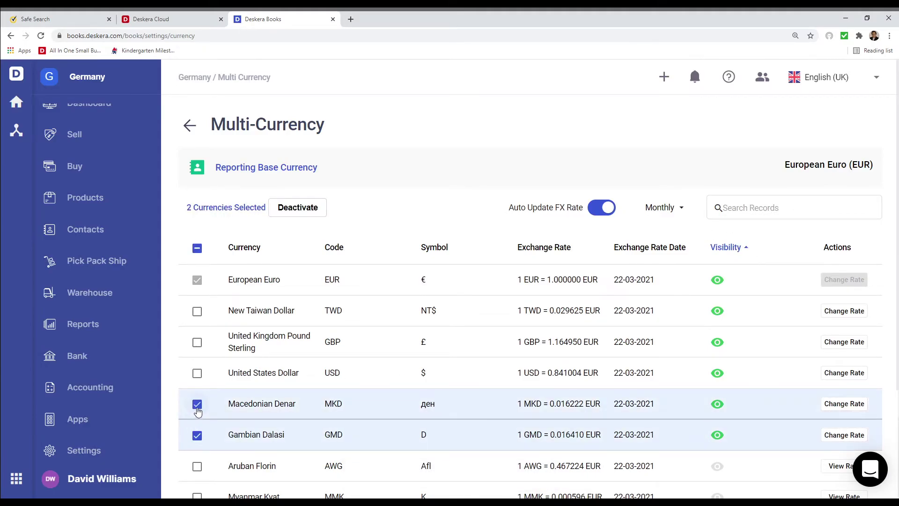
{"action": "left_click", "coordinate": [198, 311]}
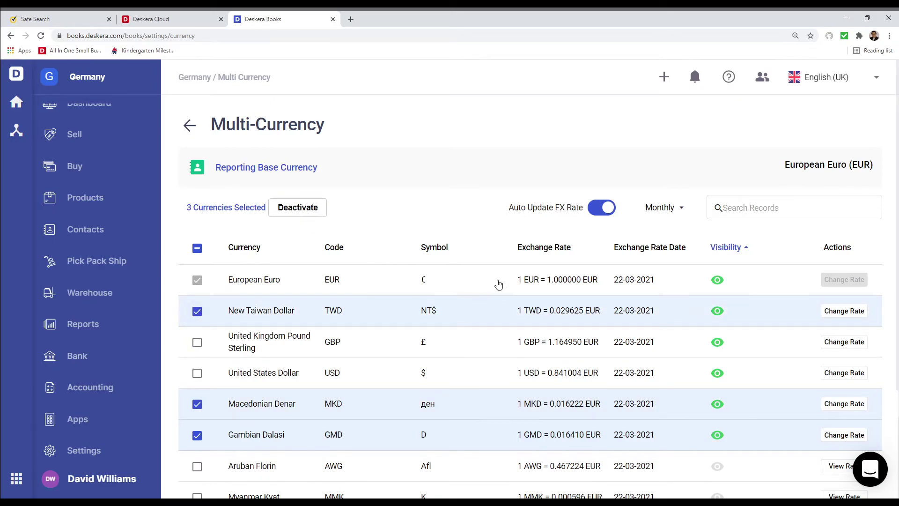
Deactivate Macedonian Denar, New Taiwan Dollar and Gambian Dalasi, save USD at 0.843 EUR, and review Aruban Florin's rate history
{"action": "left_click", "coordinate": [298, 208]}
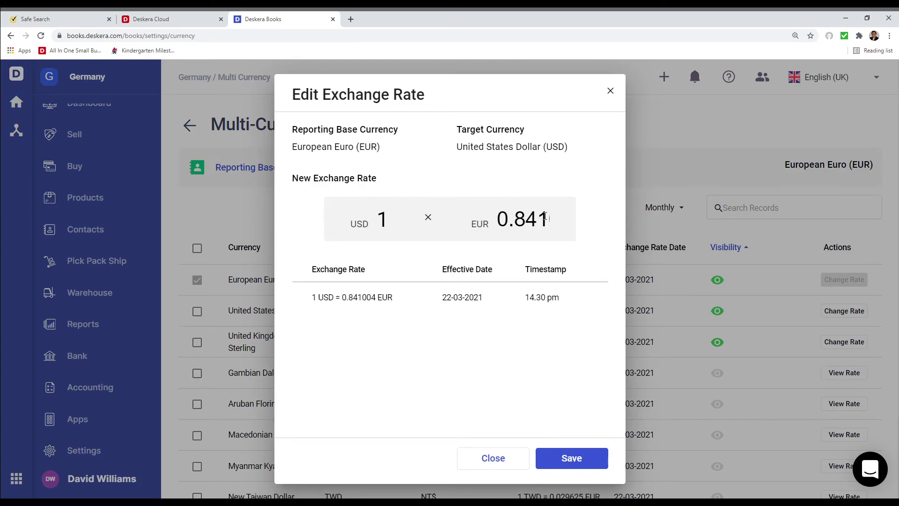
{"action": "key", "text": "BackSpace"}
{"action": "type", "text": "3"}
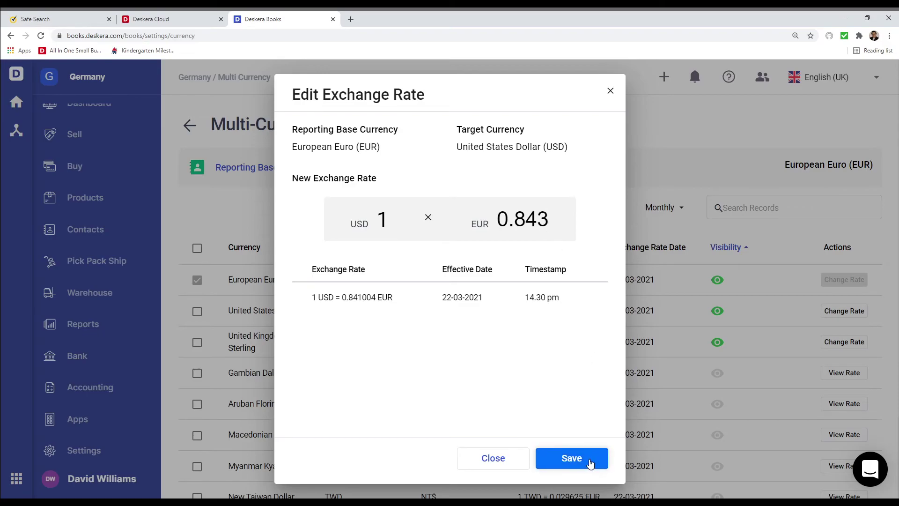
{"action": "left_click", "coordinate": [590, 462]}
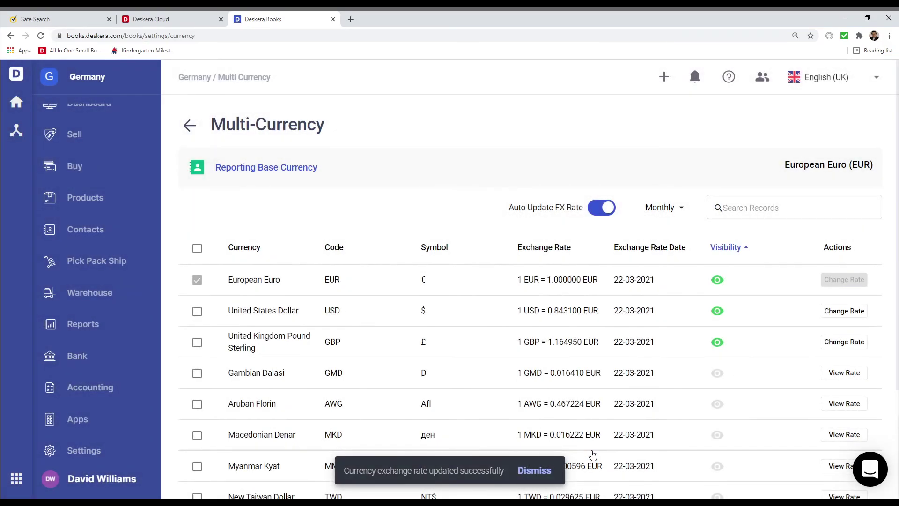
{"action": "left_click", "coordinate": [855, 407]}
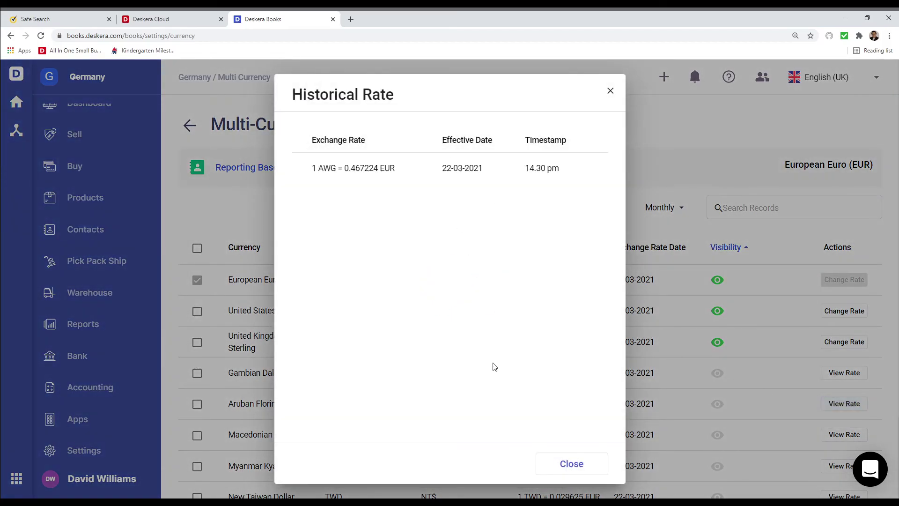
{"action": "left_click", "coordinate": [612, 92]}
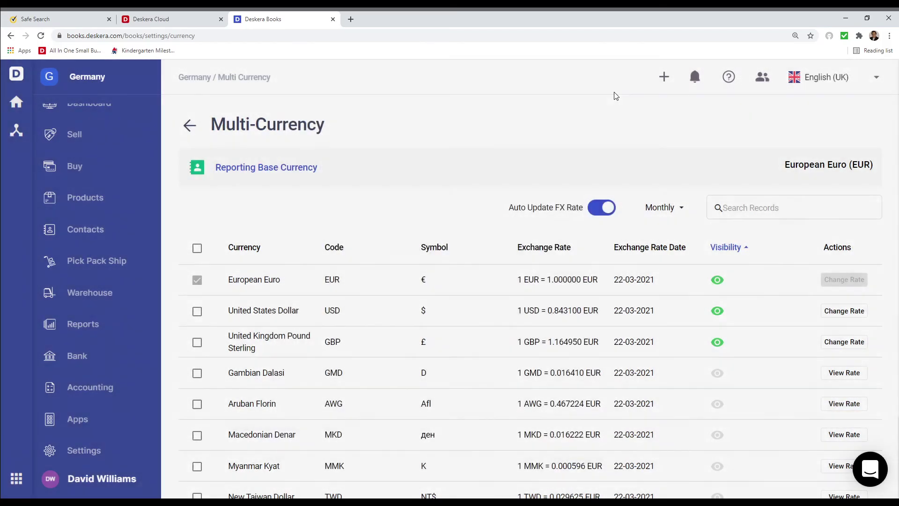
From the Dashboard, change the interface language from English (UK) to German
{"action": "scroll", "coordinate": [89, 263], "scroll_direction": "up", "scroll_amount": 1}
{"action": "left_click", "coordinate": [93, 117]}
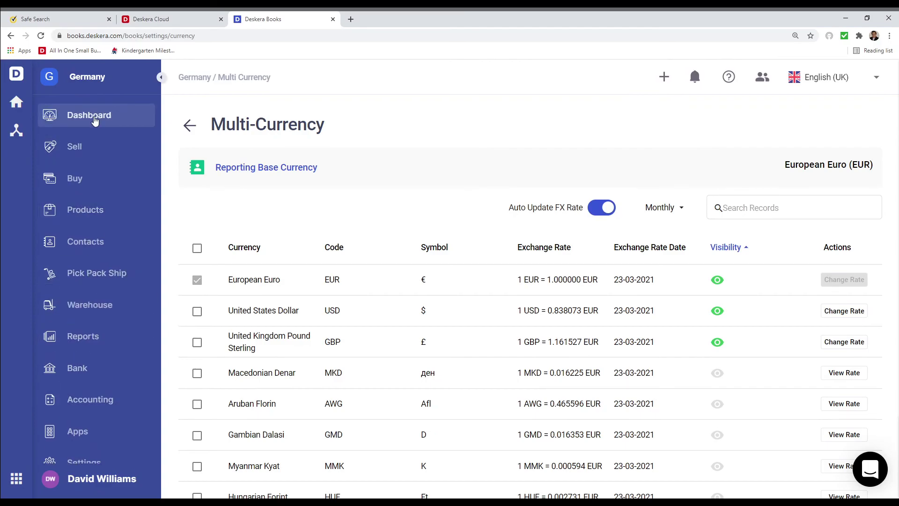
{"action": "left_click", "coordinate": [849, 84]}
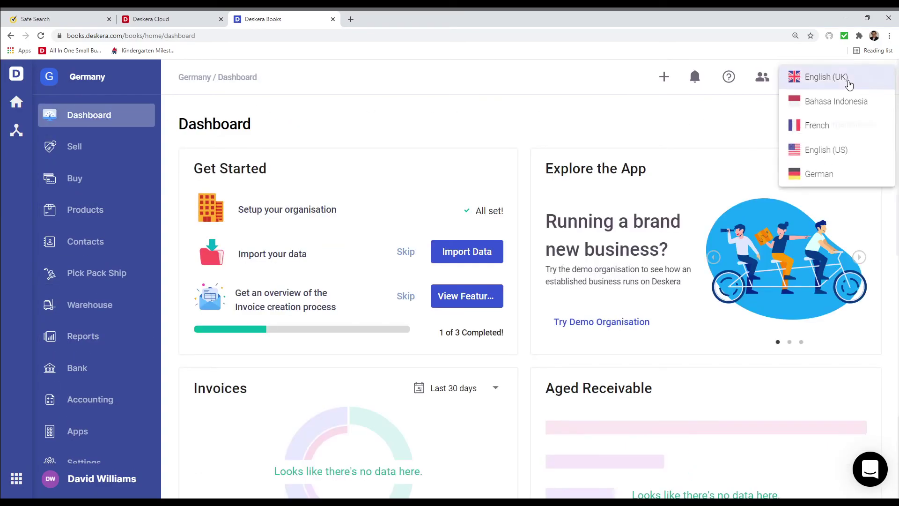
{"action": "left_click", "coordinate": [839, 183]}
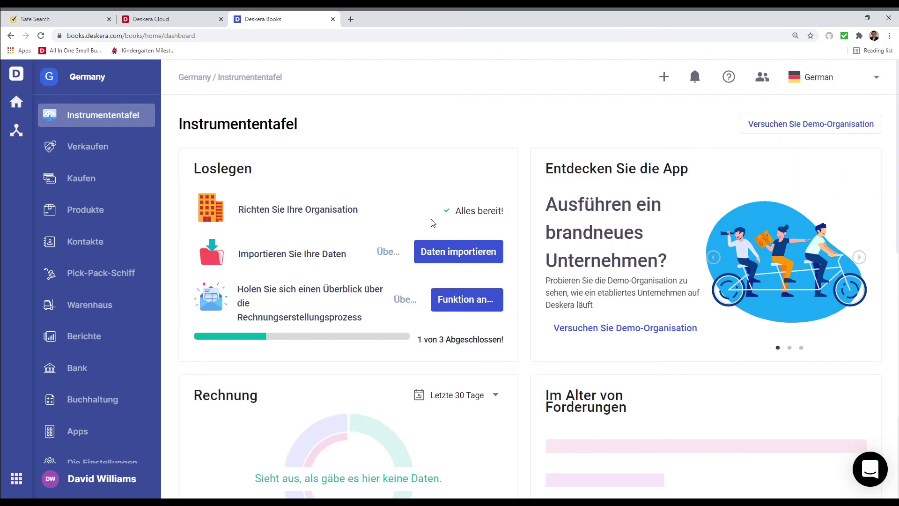